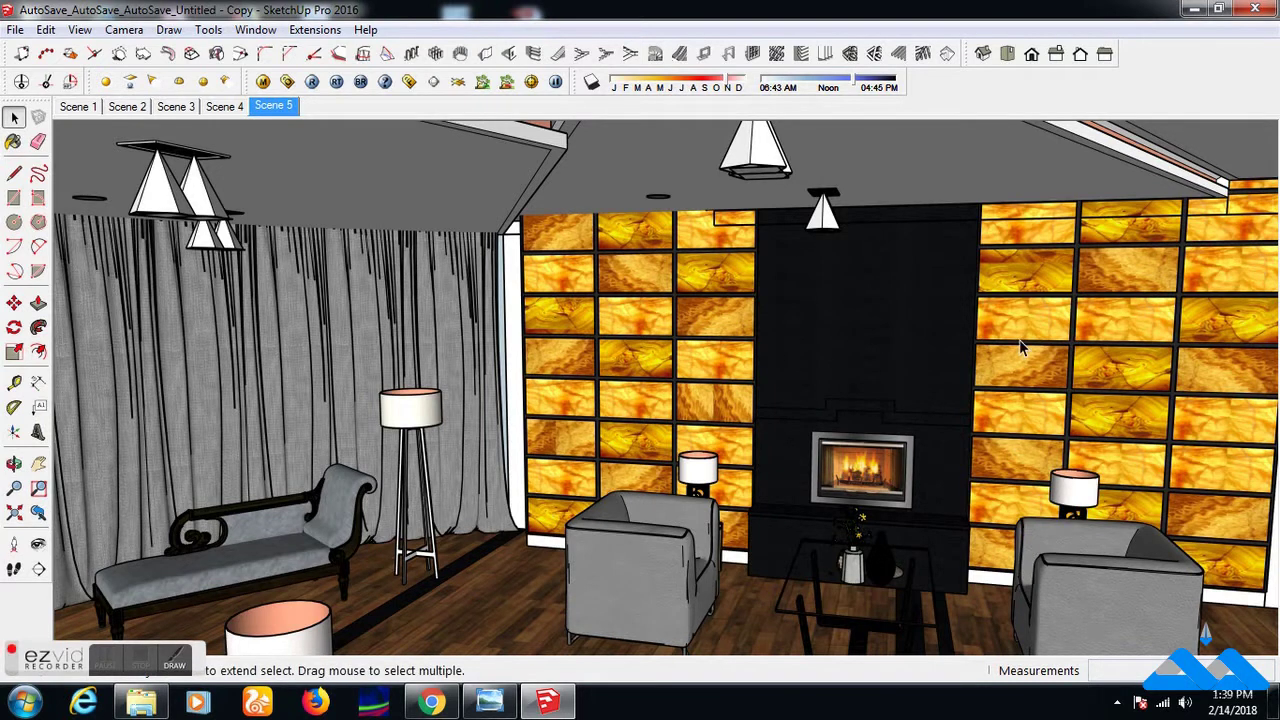
Activate the Paint Bucket so the Materials tray shows the onyx material, Material14.
{"action": "key", "text": "b"}
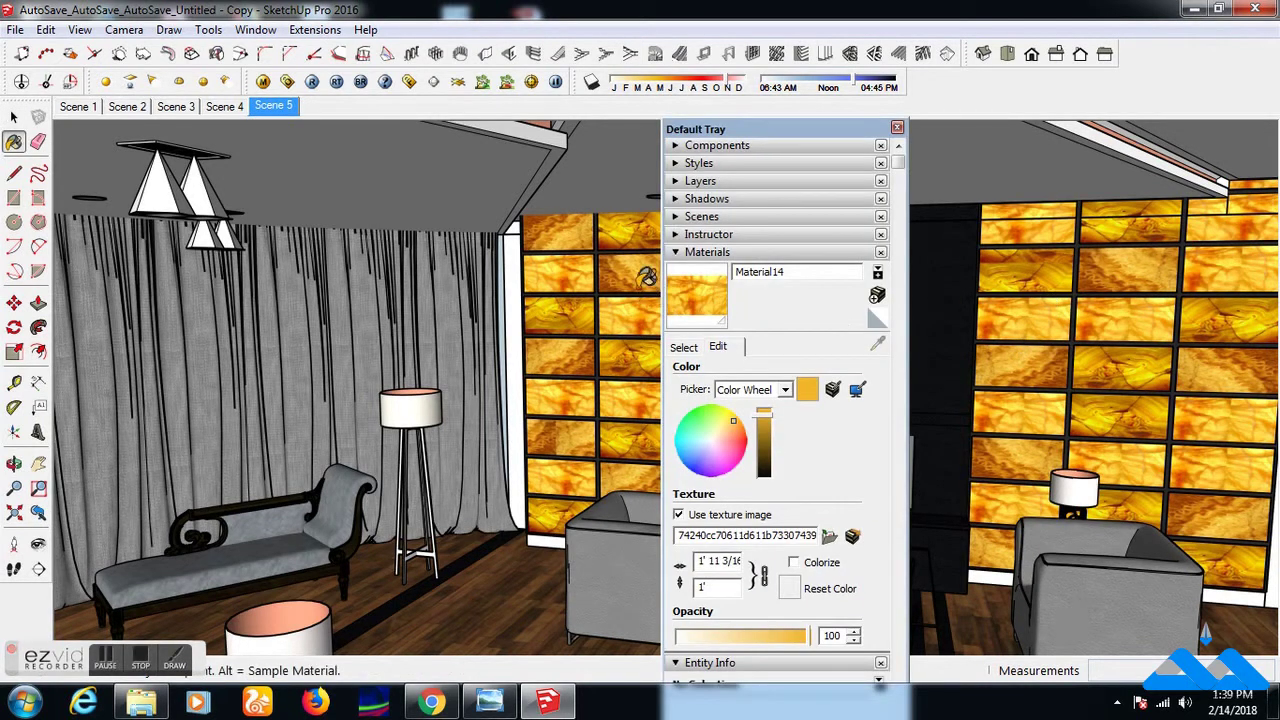
Preview Material14 in the V-Ray Material Editor, then close the editor and the Default Tray.
{"action": "left_click", "coordinate": [263, 81]}
{"action": "left_click", "coordinate": [325, 207]}
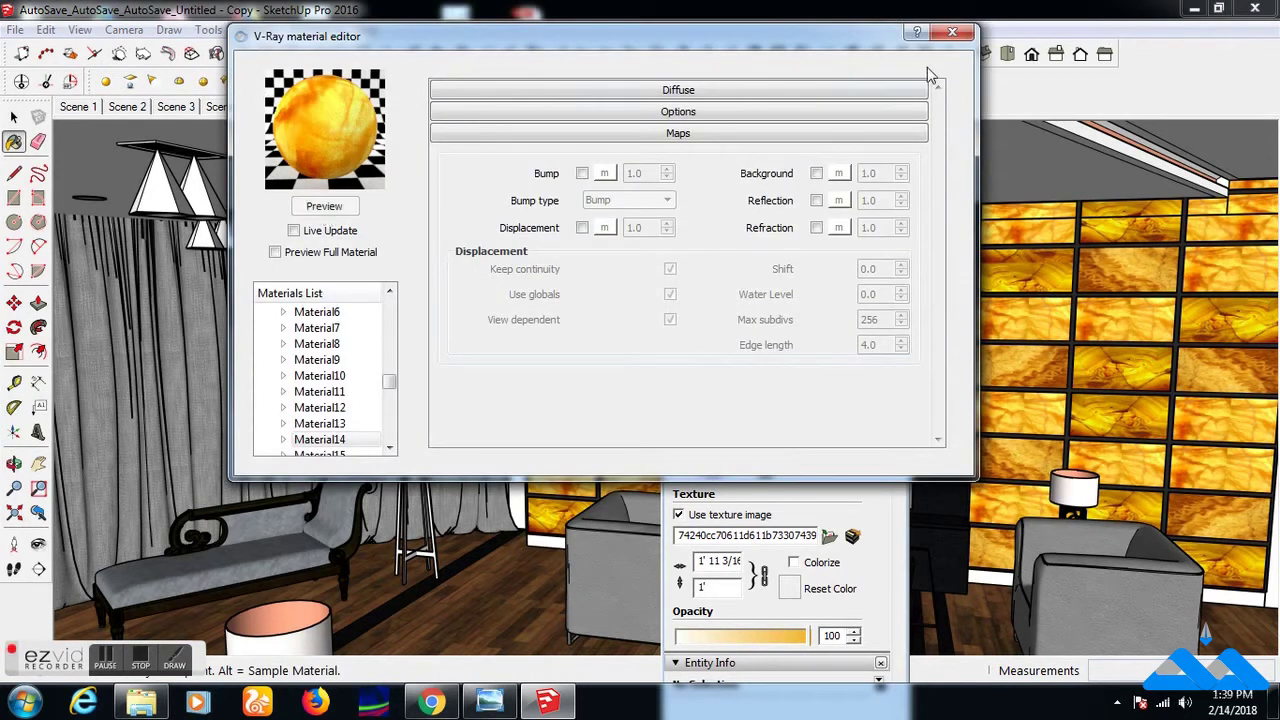
{"action": "left_click", "coordinate": [962, 36]}
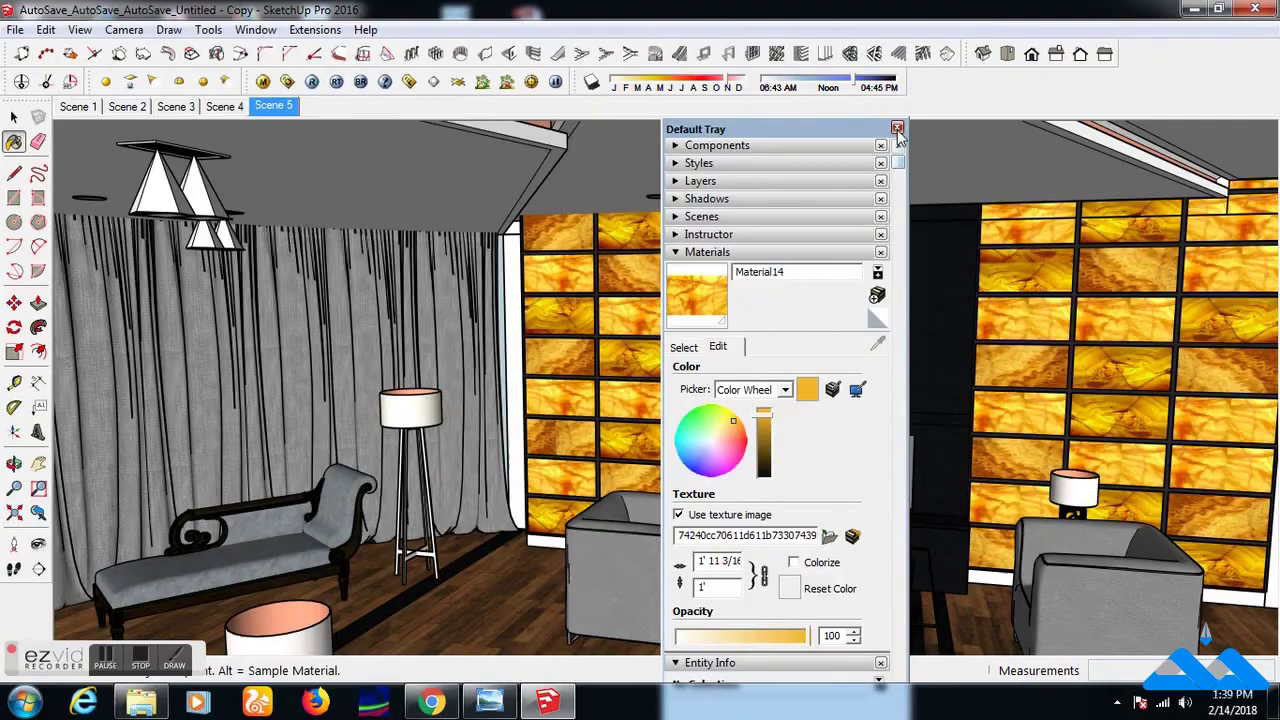
{"action": "left_click", "coordinate": [908, 114]}
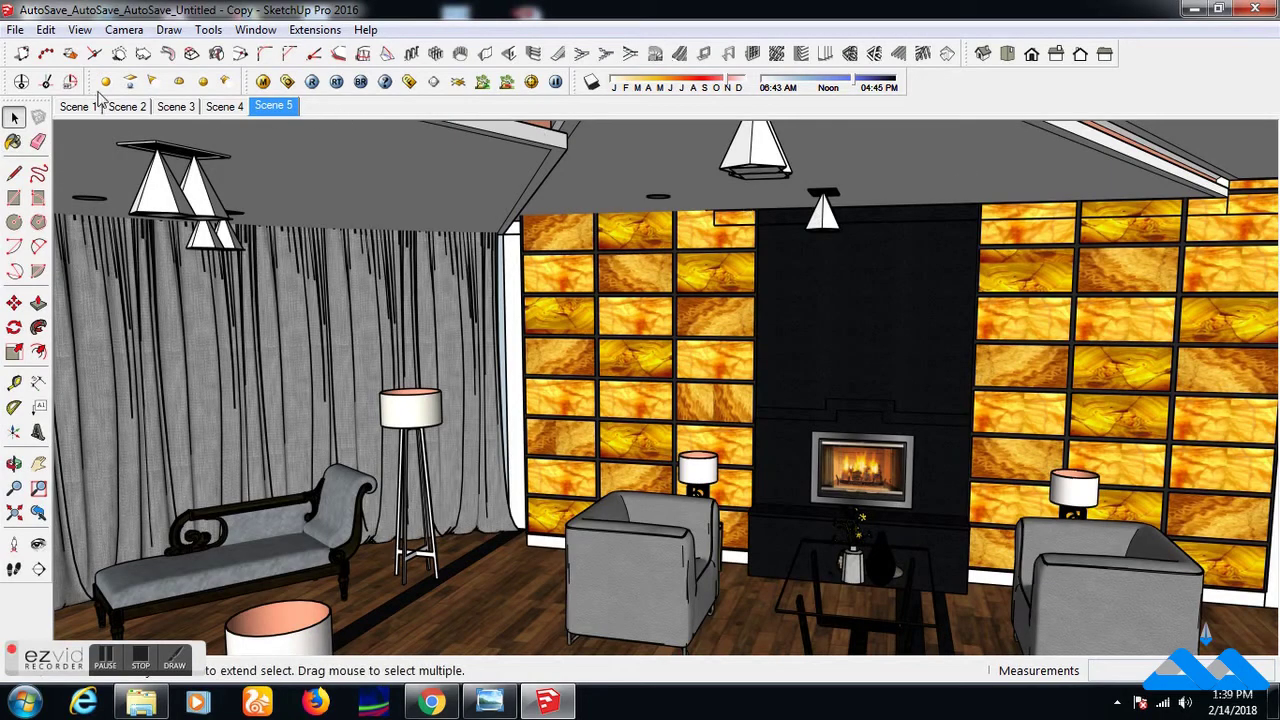
Select the rectangle light panel behind the lamp and open its V-Ray light settings.
{"action": "scroll", "coordinate": [623, 385], "scroll_direction": "up", "scroll_amount": 1}
{"action": "scroll", "coordinate": [623, 385], "scroll_direction": "up", "scroll_amount": 3}
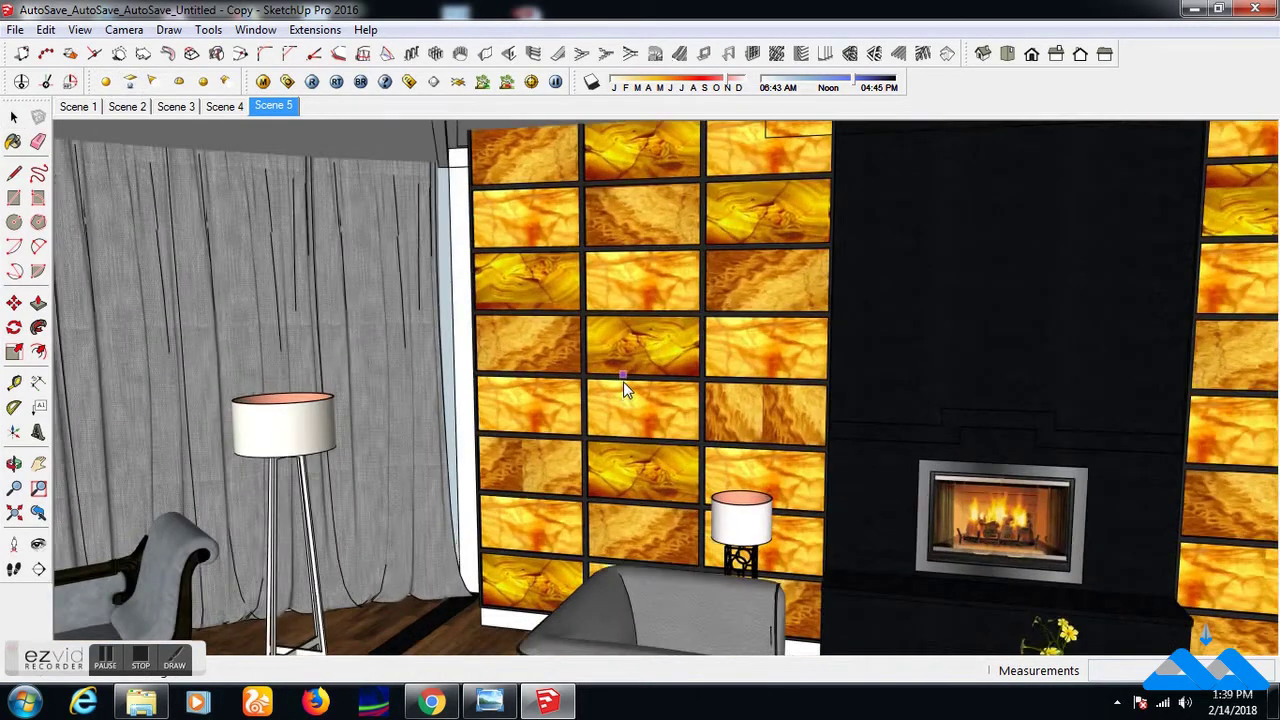
{"action": "middle_click_drag", "start_coordinate": [623, 390], "coordinate": [805, 522]}
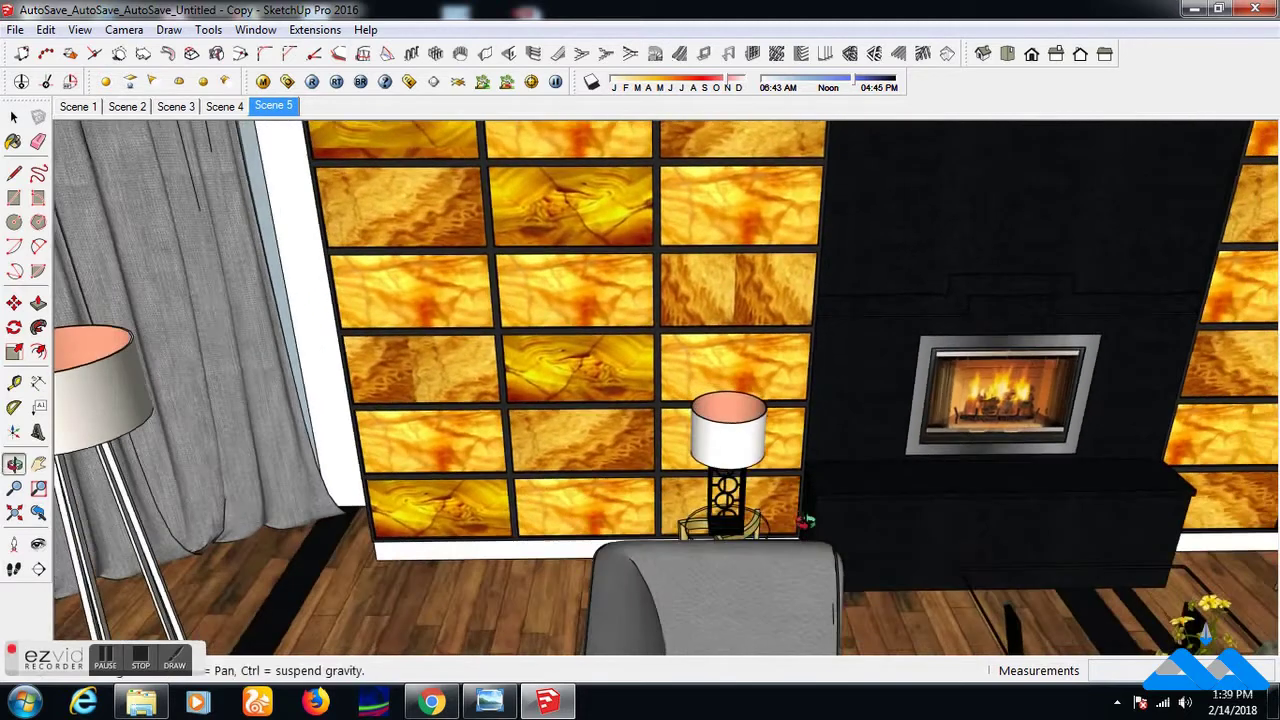
{"action": "scroll", "coordinate": [805, 522], "scroll_direction": "up", "scroll_amount": 3}
{"action": "scroll", "coordinate": [805, 522], "scroll_direction": "up", "scroll_amount": 2}
{"action": "key", "text": "space"}
{"action": "left_click", "coordinate": [507, 420]}
{"action": "right_click", "coordinate": [507, 420]}
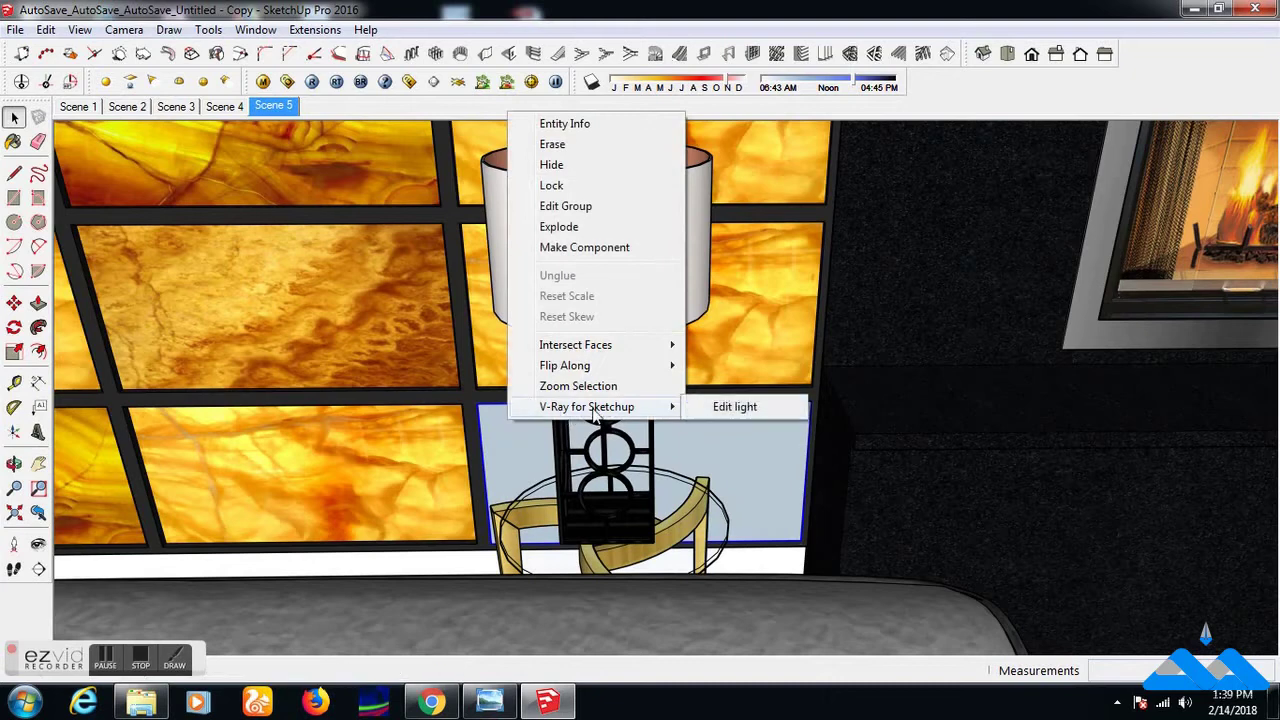
{"action": "left_click", "coordinate": [763, 408]}
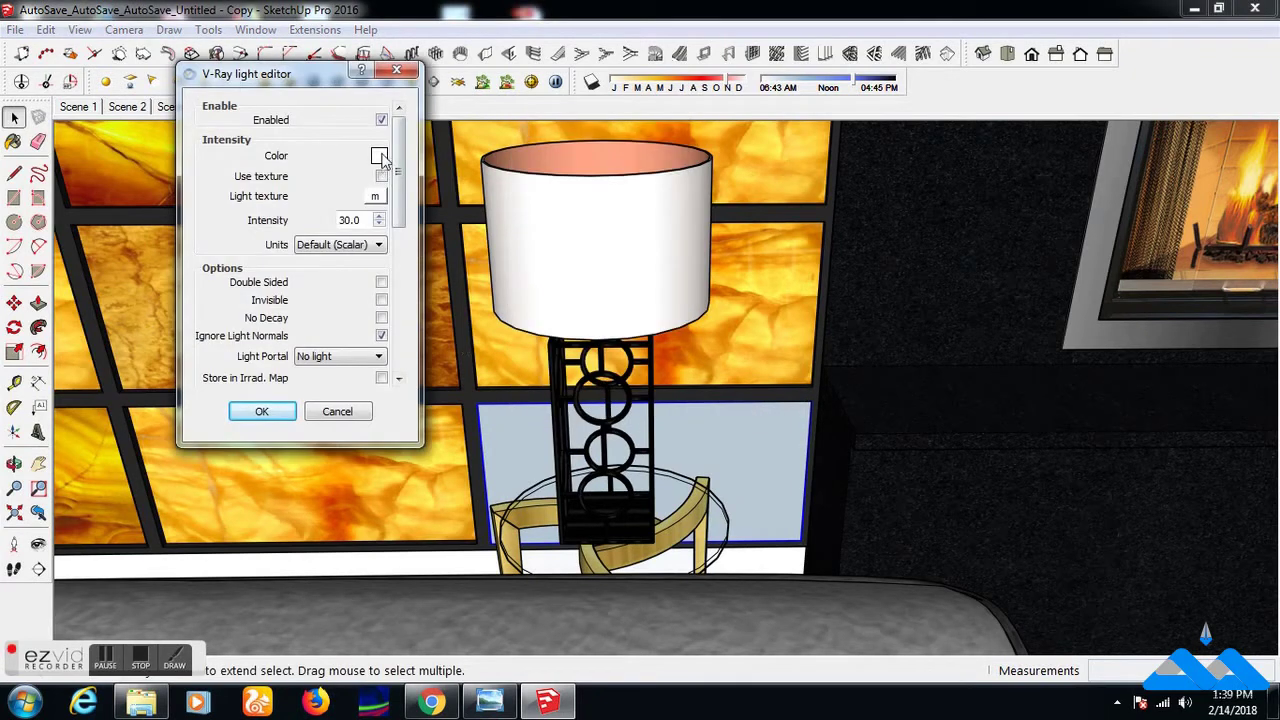
Give the light a warm cream colour and an intensity of 10.
{"action": "left_click", "coordinate": [381, 157]}
{"action": "left_click", "coordinate": [474, 266]}
{"action": "left_click", "coordinate": [411, 408]}
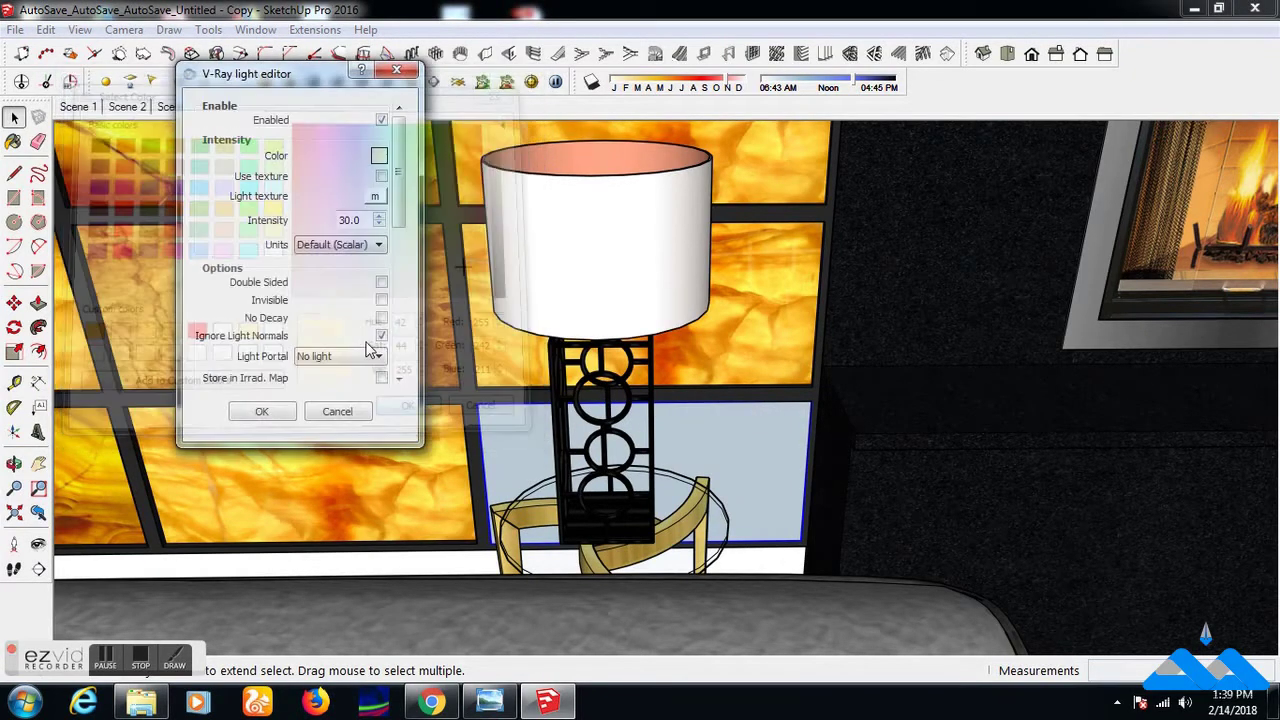
{"action": "double_click", "coordinate": [358, 220]}
{"action": "type", "text": "1"}
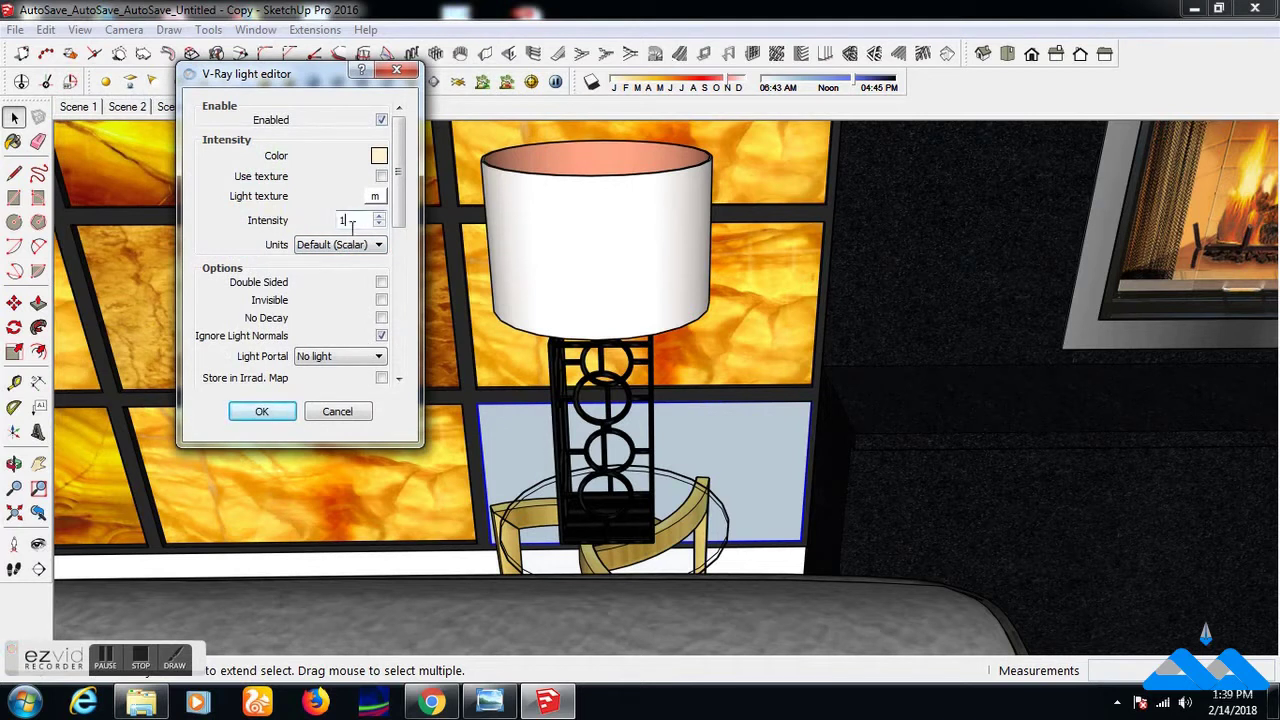
{"action": "type", "text": "0"}
Make the light invisible, disable specular and reflections, set Subdivs 16 and Photon Subdivs 1500, and apply.
{"action": "left_click", "coordinate": [381, 302]}
{"action": "left_click_drag", "start_coordinate": [406, 191], "coordinate": [409, 258]}
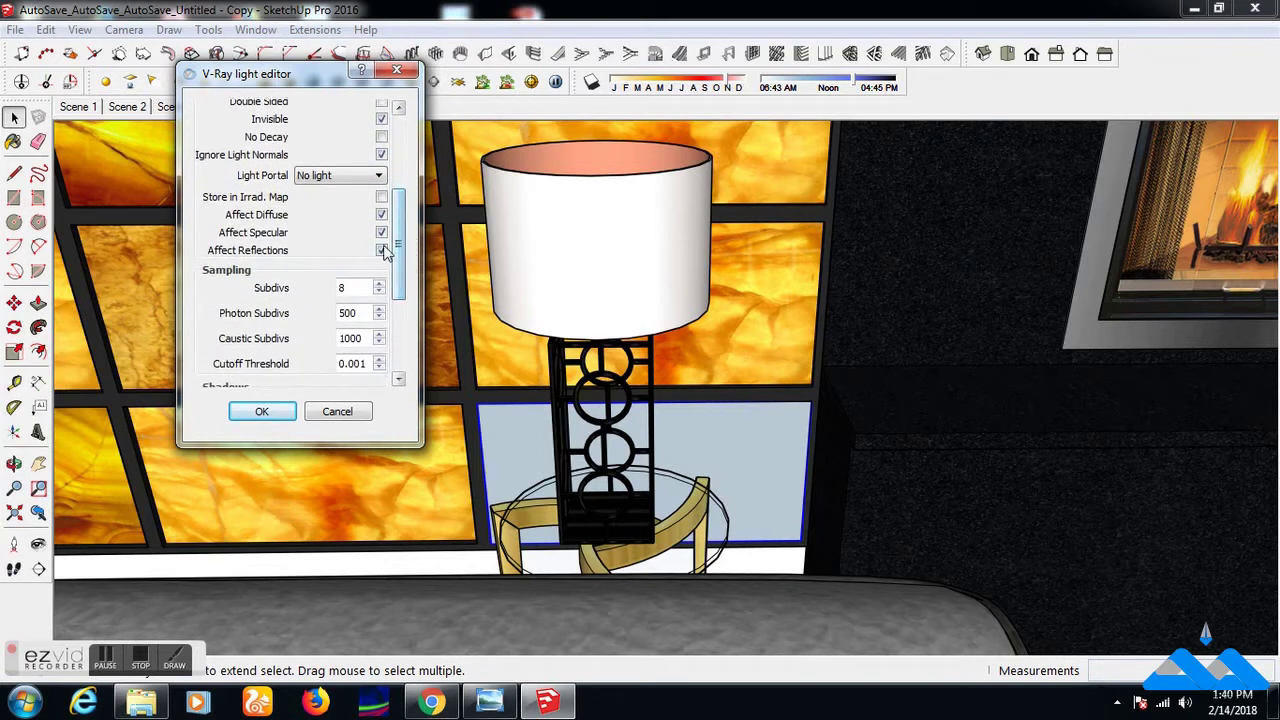
{"action": "left_click", "coordinate": [382, 250]}
{"action": "left_click", "coordinate": [381, 232]}
{"action": "double_click", "coordinate": [348, 288]}
{"action": "type", "text": "16"}
{"action": "left_click_drag", "start_coordinate": [357, 313], "coordinate": [319, 313]}
{"action": "type", "text": "1500"}
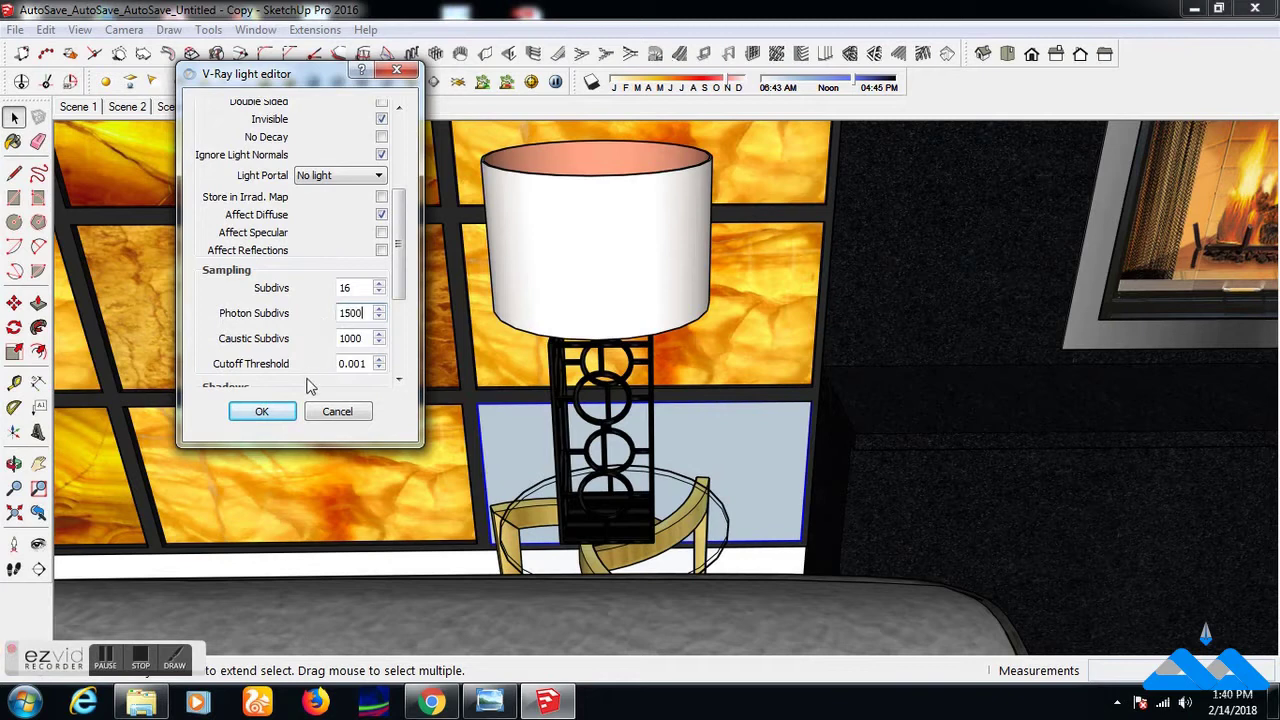
{"action": "left_click", "coordinate": [262, 411]}
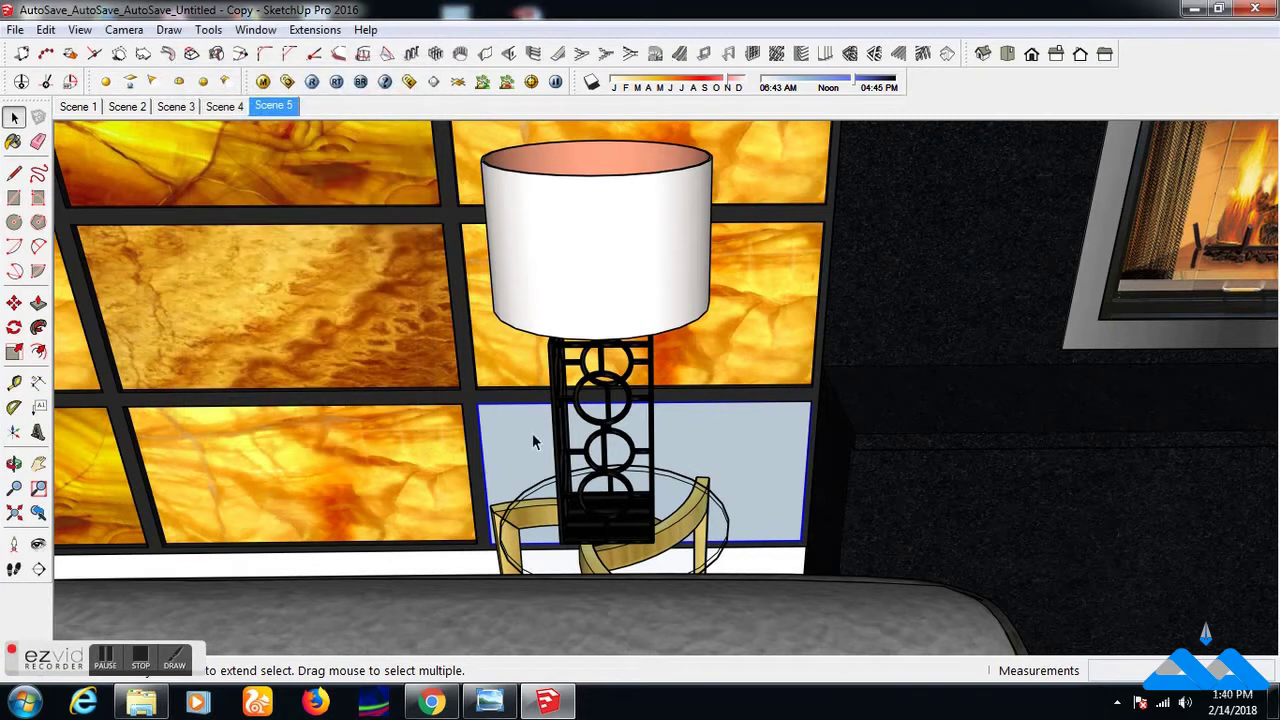
Scale the rectangle light from its top-centre grip by 3.00 so it reaches the ceiling.
{"action": "key", "text": "s"}
{"action": "scroll", "coordinate": [462, 395], "scroll_direction": "down", "scroll_amount": 3}
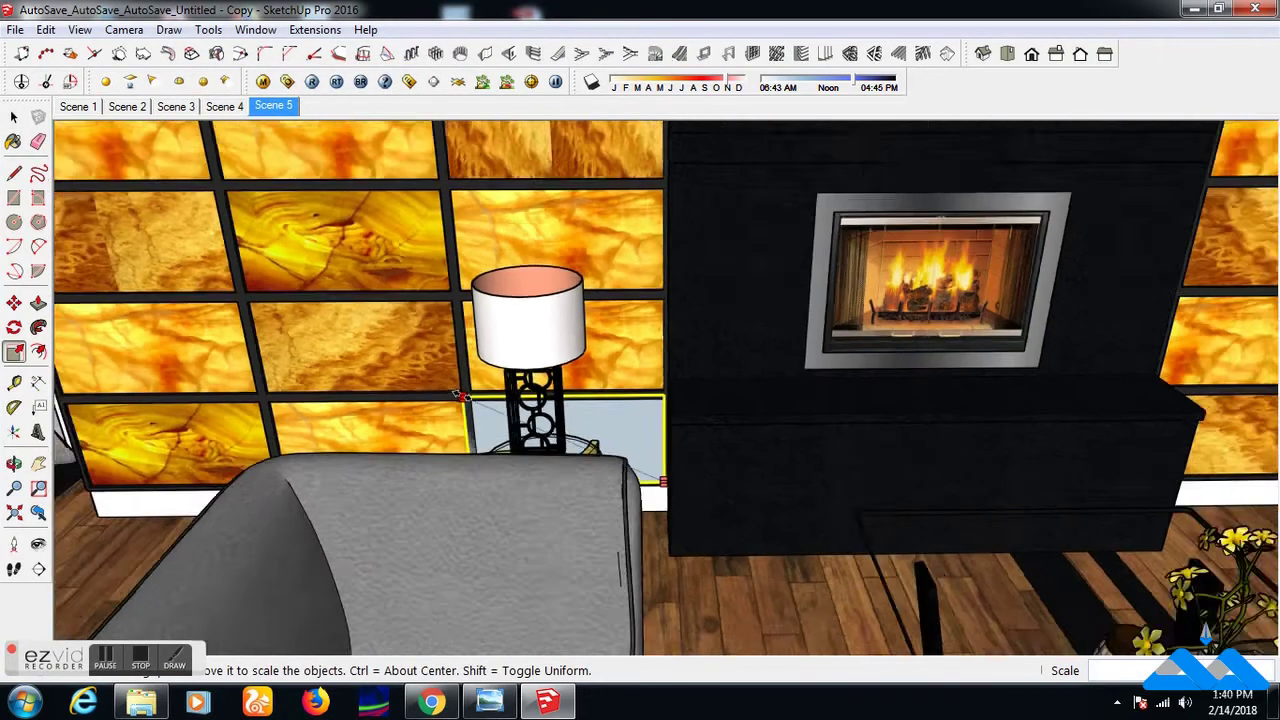
{"action": "scroll", "coordinate": [462, 395], "scroll_direction": "down", "scroll_amount": 3}
{"action": "middle_click_drag", "start_coordinate": [300, 350], "coordinate": [240, 210]}
{"action": "scroll", "coordinate": [240, 210], "scroll_direction": "up", "scroll_amount": 3}
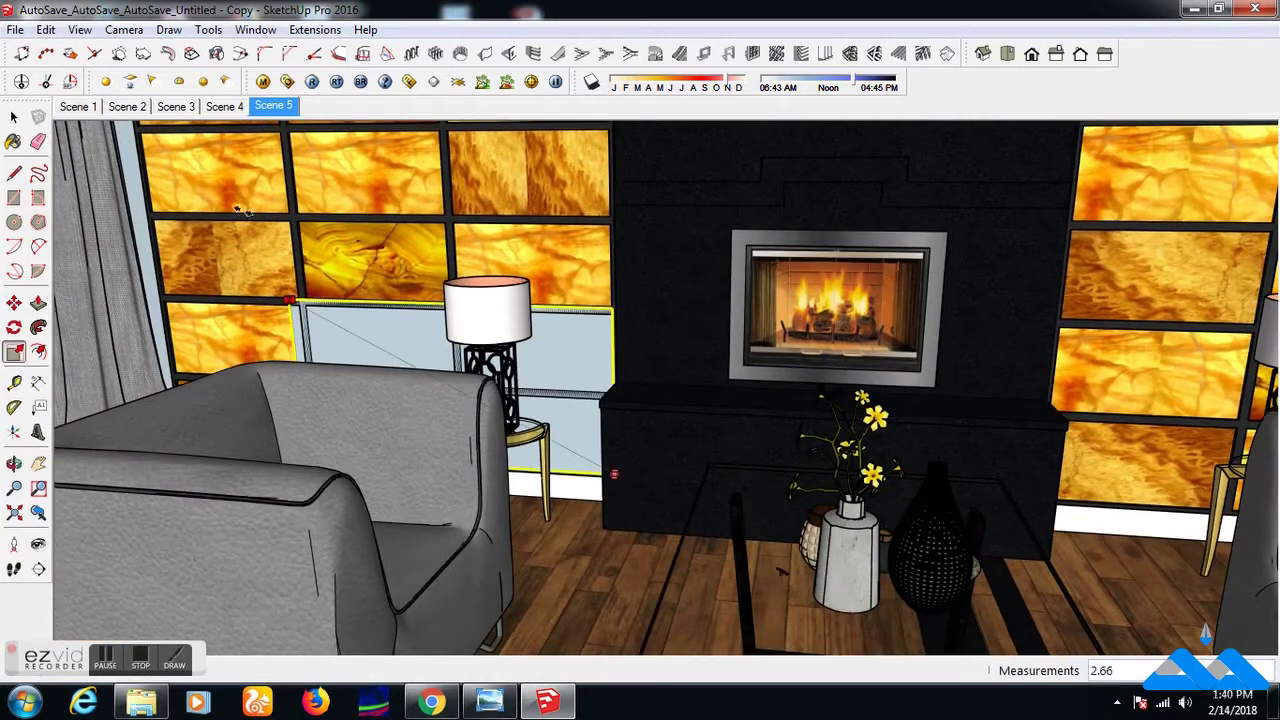
{"action": "scroll", "coordinate": [240, 210], "scroll_direction": "up", "scroll_amount": 3}
{"action": "middle_click_drag", "start_coordinate": [300, 390], "coordinate": [340, 429], "text": "shift"}
{"action": "scroll", "coordinate": [340, 340], "scroll_direction": "up", "scroll_amount": 3}
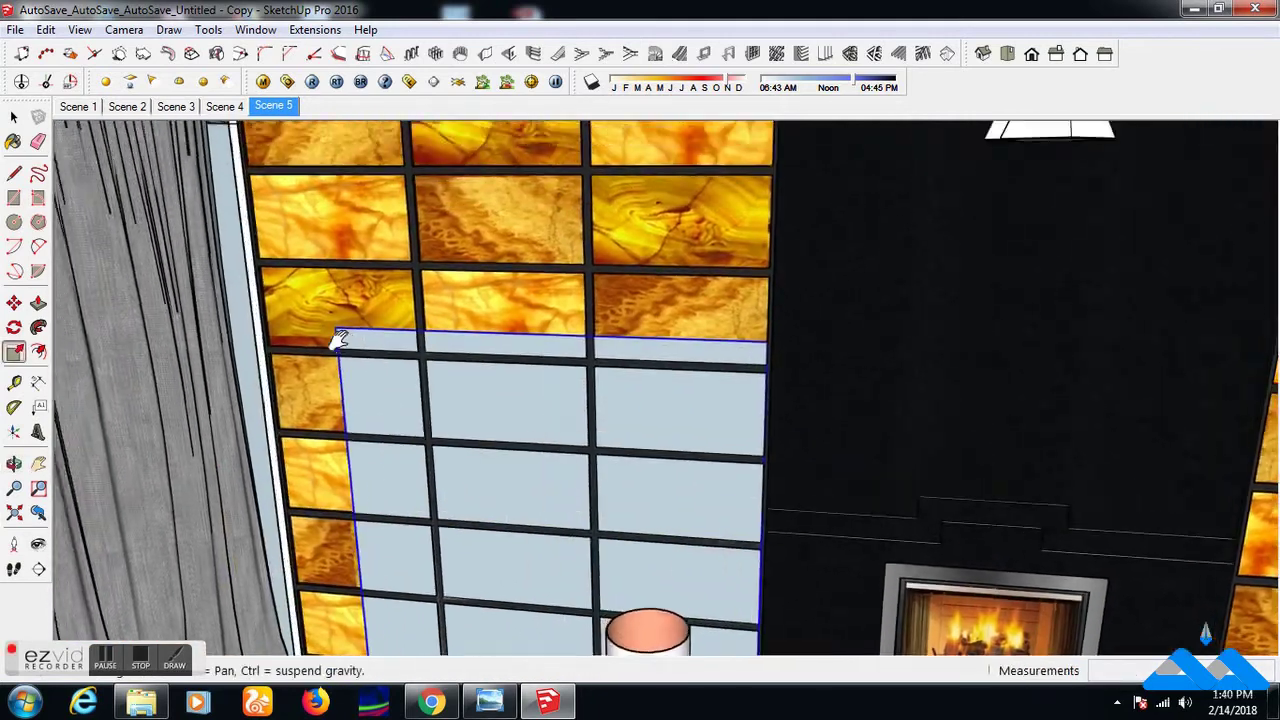
{"action": "middle_click_drag", "start_coordinate": [340, 340], "coordinate": [271, 491], "text": "shift"}
{"action": "left_click_drag", "start_coordinate": [271, 491], "coordinate": [400, 357]}
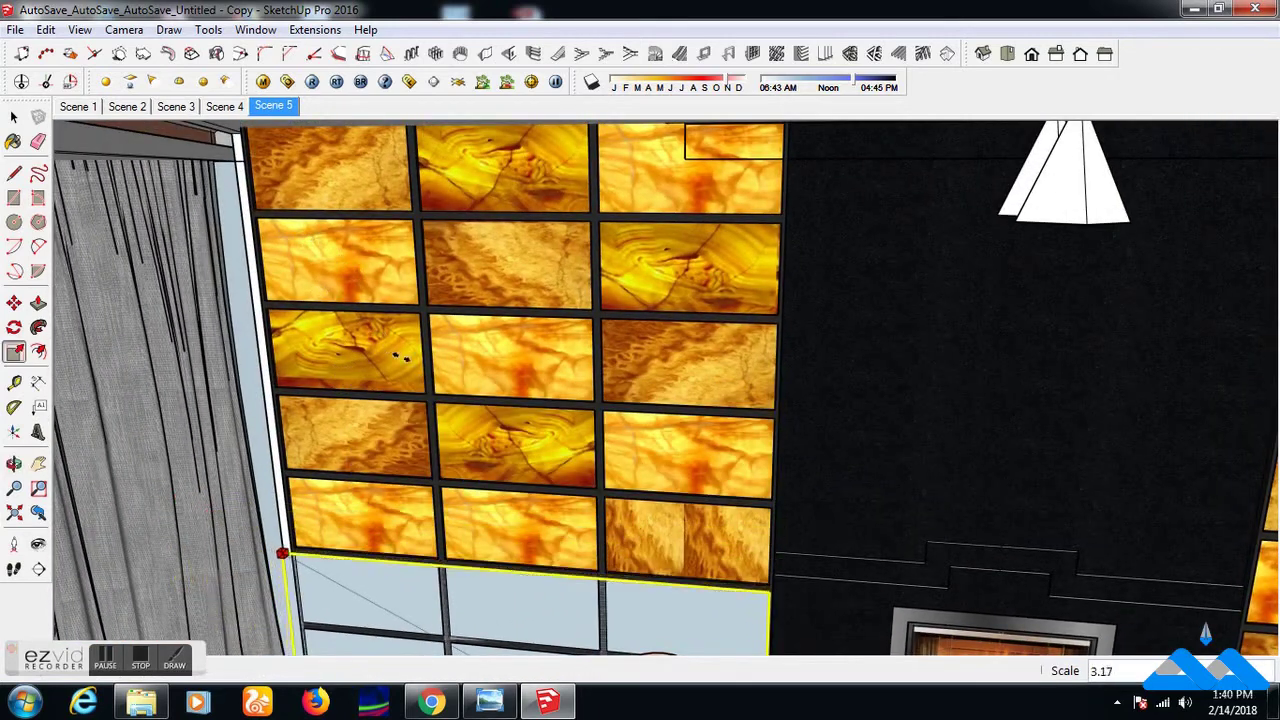
{"action": "left_click", "coordinate": [491, 568]}
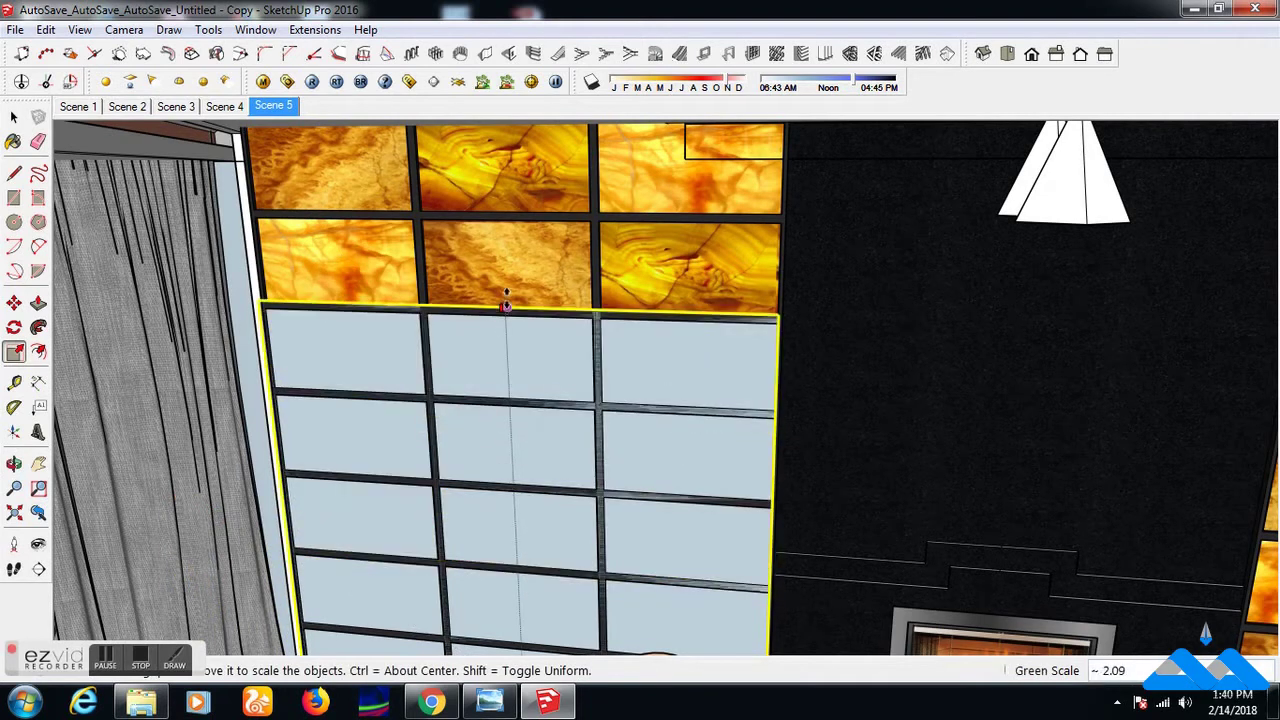
{"action": "middle_click_drag", "start_coordinate": [506, 305], "coordinate": [500, 366]}
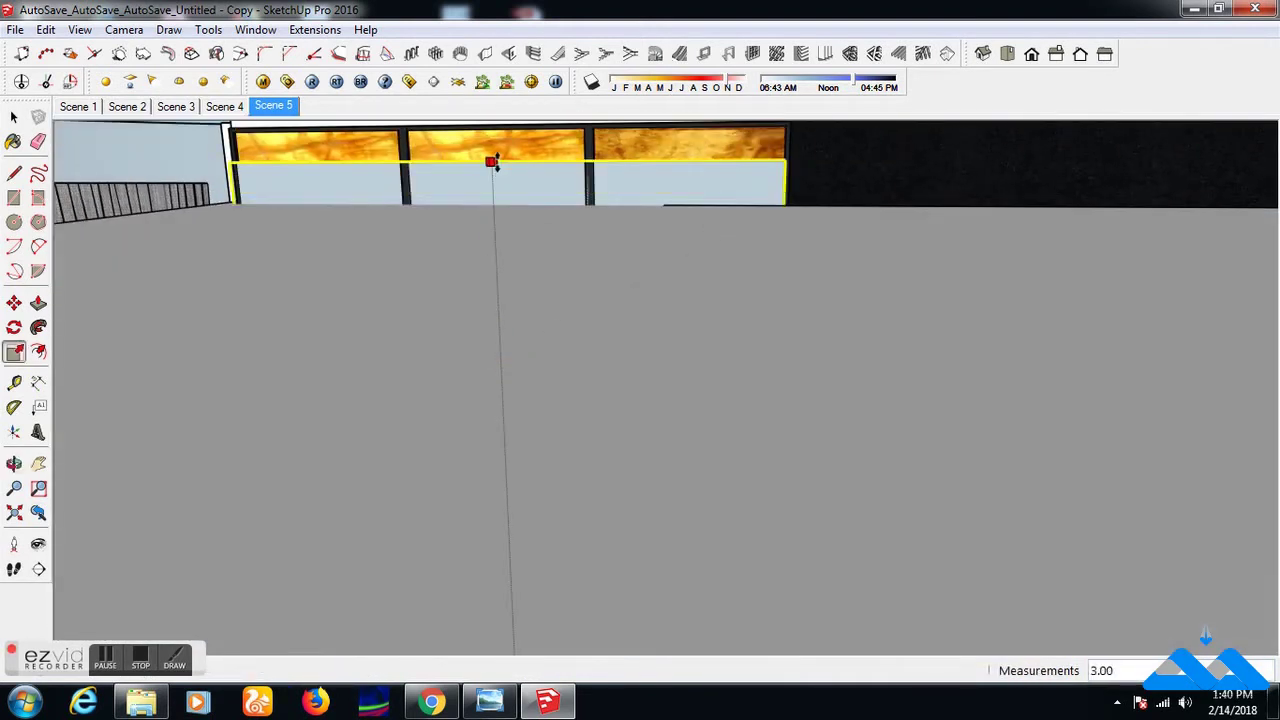
{"action": "mouse_move", "coordinate": [491, 161]}
{"action": "middle_mouse_down"}
{"action": "mouse_move", "coordinate": [505, 340]}
{"action": "mouse_move", "coordinate": [486, 200]}
{"action": "mouse_move", "coordinate": [466, 346]}
{"action": "mouse_move", "coordinate": [431, 357]}
{"action": "mouse_move", "coordinate": [480, 386]}
{"action": "mouse_move", "coordinate": [384, 603]}
{"action": "middle_mouse_up"}
Move the stretched gridded light panel 2 inches.
{"action": "key", "text": "m"}
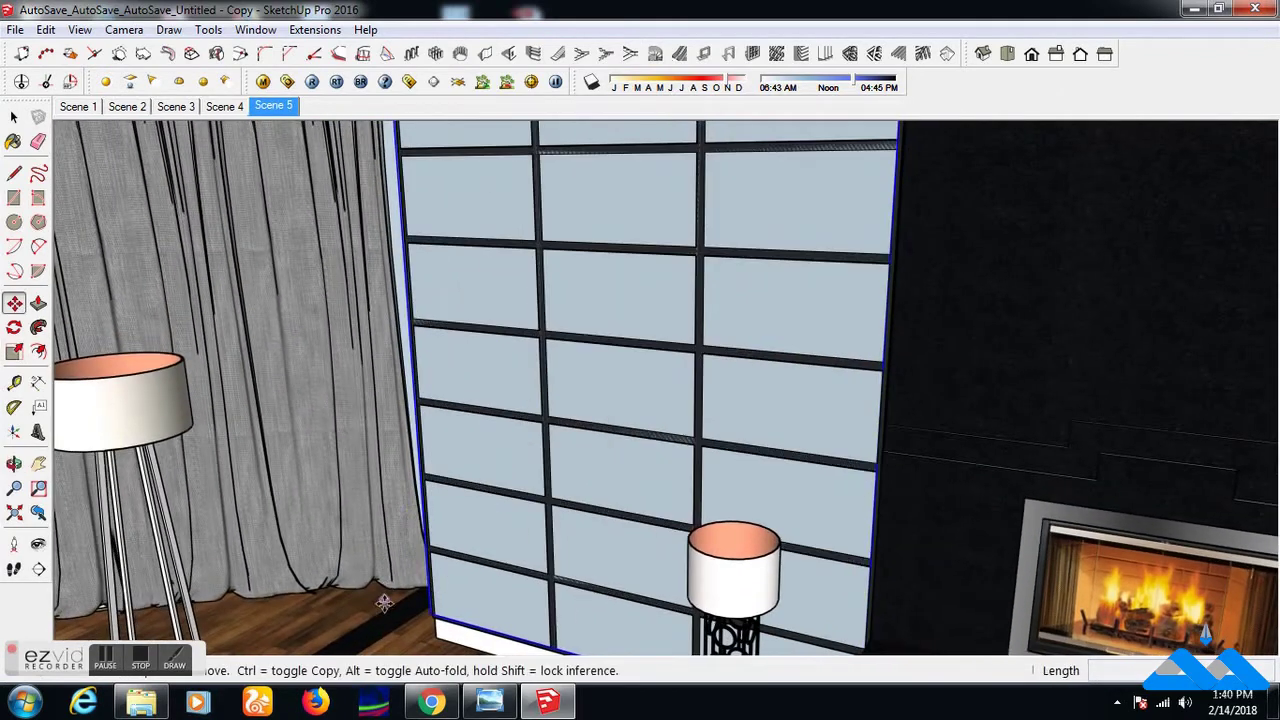
{"action": "left_click", "coordinate": [378, 610]}
{"action": "type", "text": "2"}
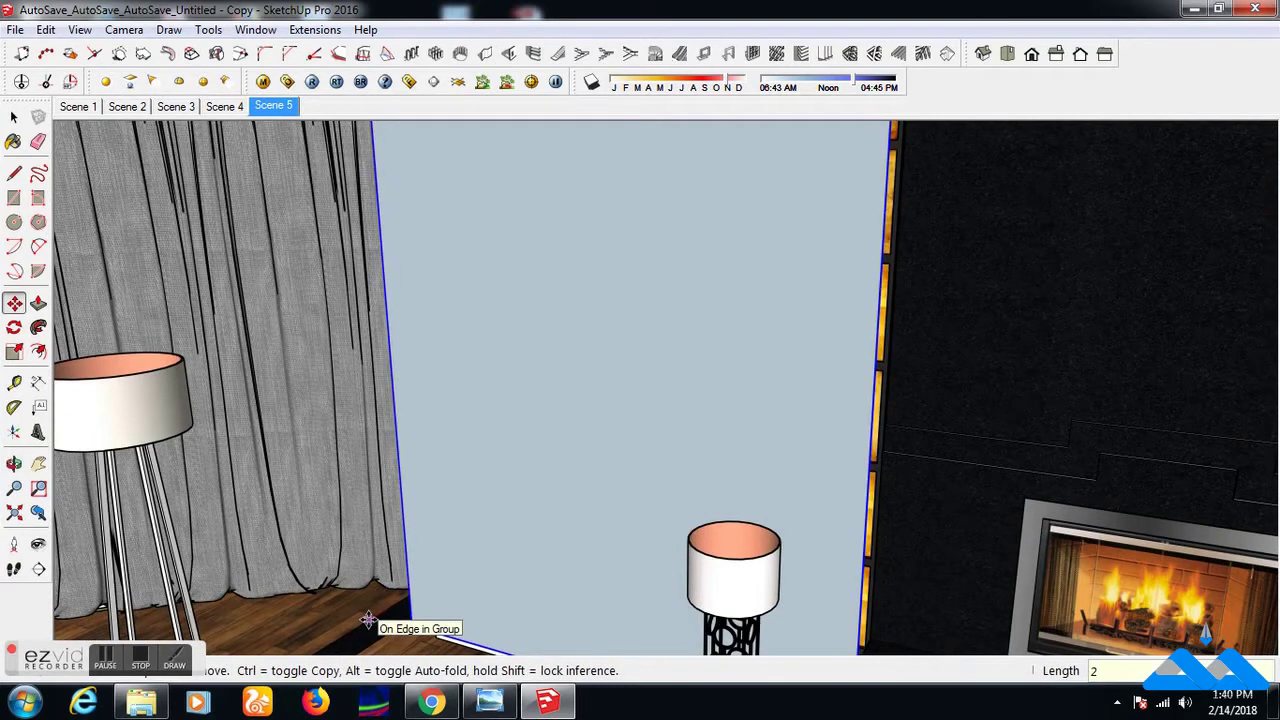
{"action": "key", "text": "Return"}
Reposition the light-blue panel onto the right-hand onyx wall beside the fireplace.
{"action": "mouse_move", "coordinate": [457, 534]}
{"action": "middle_mouse_down"}
{"action": "mouse_move", "coordinate": [434, 449]}
{"action": "mouse_move", "coordinate": [500, 508]}
{"action": "mouse_move", "coordinate": [406, 449]}
{"action": "middle_mouse_up"}
{"action": "scroll", "coordinate": [560, 440], "scroll_direction": "down", "scroll_amount": 2}
{"action": "mouse_move", "coordinate": [560, 440]}
{"action": "middle_mouse_down"}
{"action": "mouse_move", "coordinate": [414, 523]}
{"action": "mouse_move", "coordinate": [368, 490]}
{"action": "middle_mouse_up"}
{"action": "mouse_move", "coordinate": [723, 540]}
{"action": "middle_mouse_down", "text": "shift"}
{"action": "mouse_move", "coordinate": [673, 500]}
{"action": "mouse_move", "coordinate": [486, 423]}
{"action": "middle_mouse_up", "text": "shift"}
{"action": "left_click", "coordinate": [486, 423]}
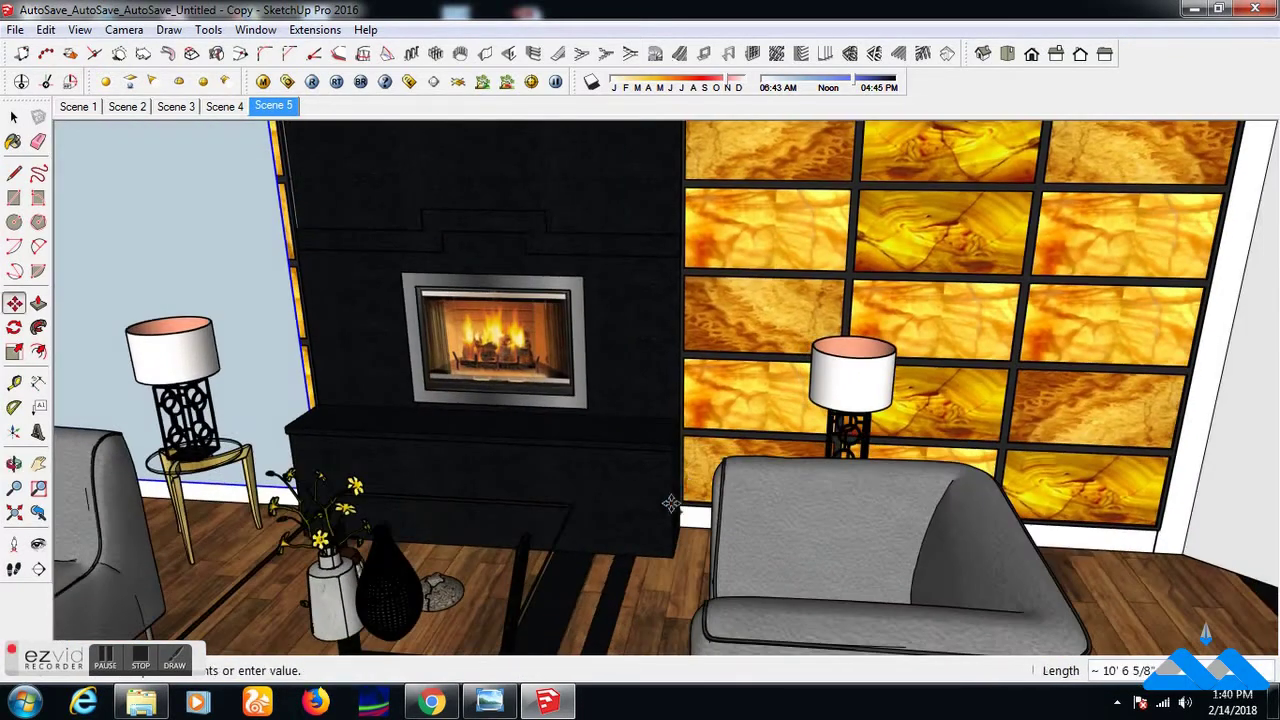
{"action": "scroll", "coordinate": [670, 540], "scroll_direction": "up", "scroll_amount": 2}
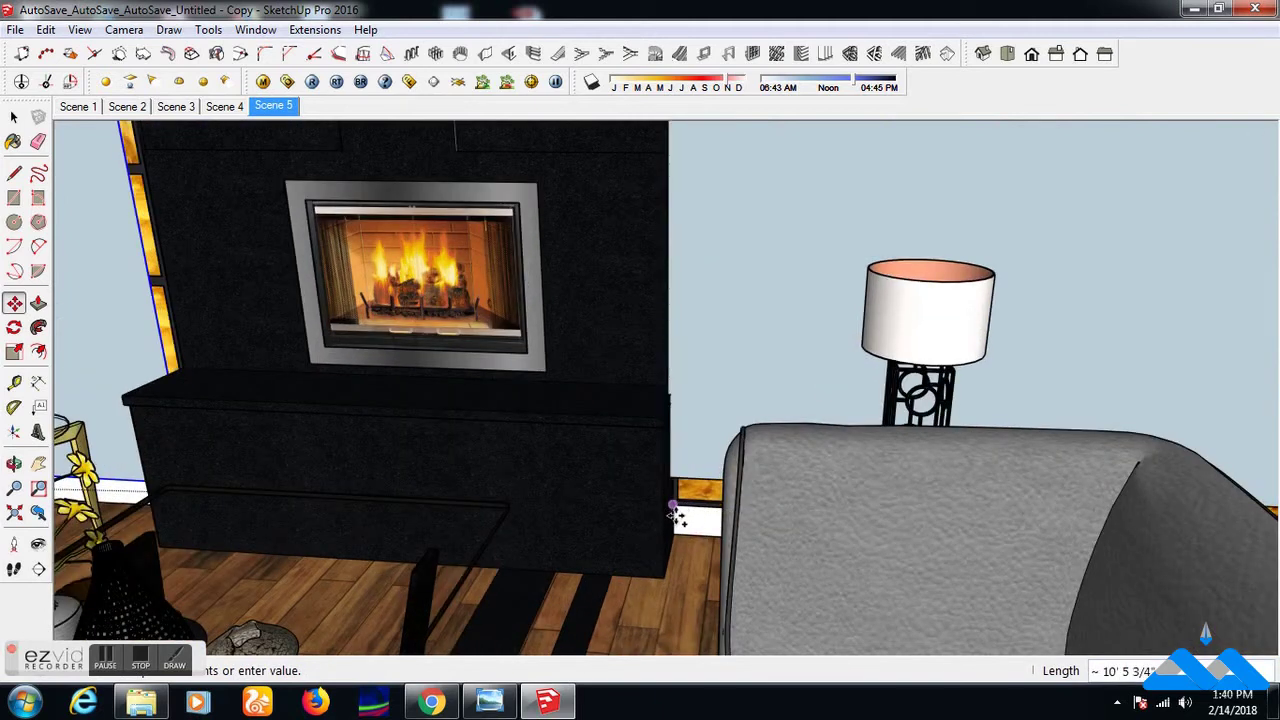
{"action": "scroll", "coordinate": [670, 540], "scroll_direction": "down", "scroll_amount": 1}
{"action": "scroll", "coordinate": [650, 560], "scroll_direction": "down", "scroll_amount": 2}
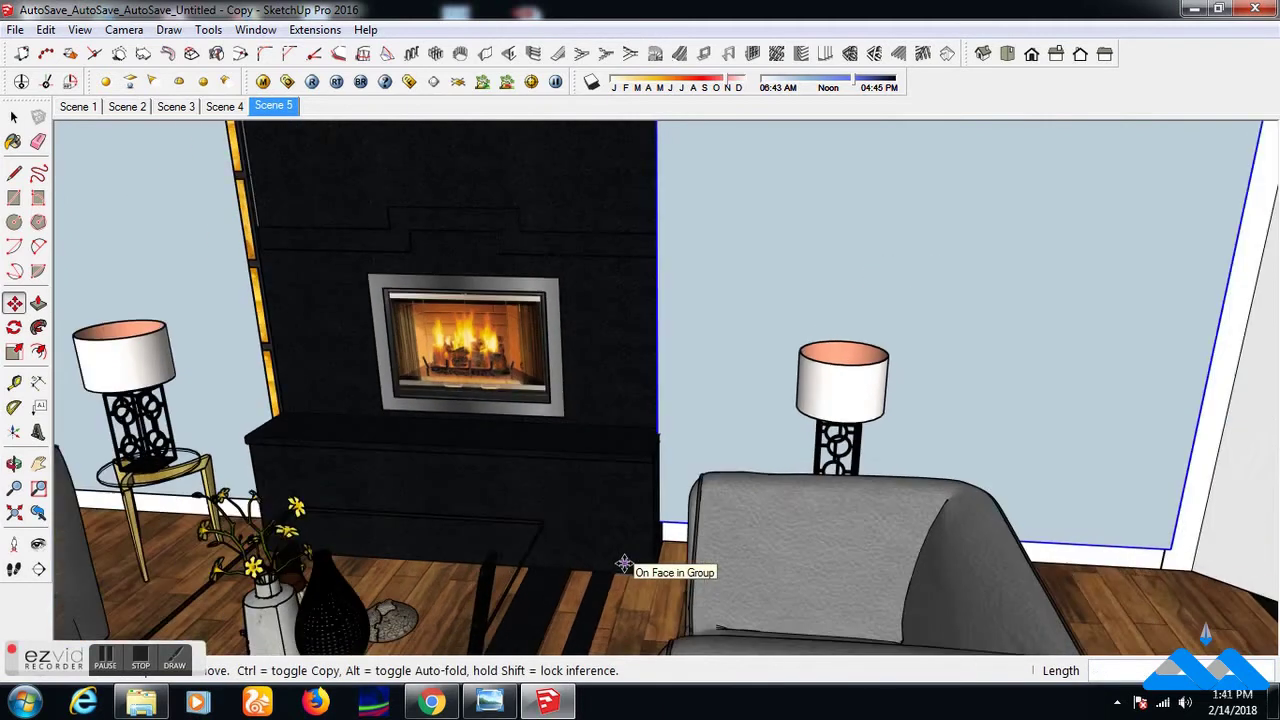
{"action": "scroll", "coordinate": [630, 563], "scroll_direction": "down", "scroll_amount": 2}
{"action": "middle_click_drag", "start_coordinate": [624, 564], "coordinate": [699, 550]}
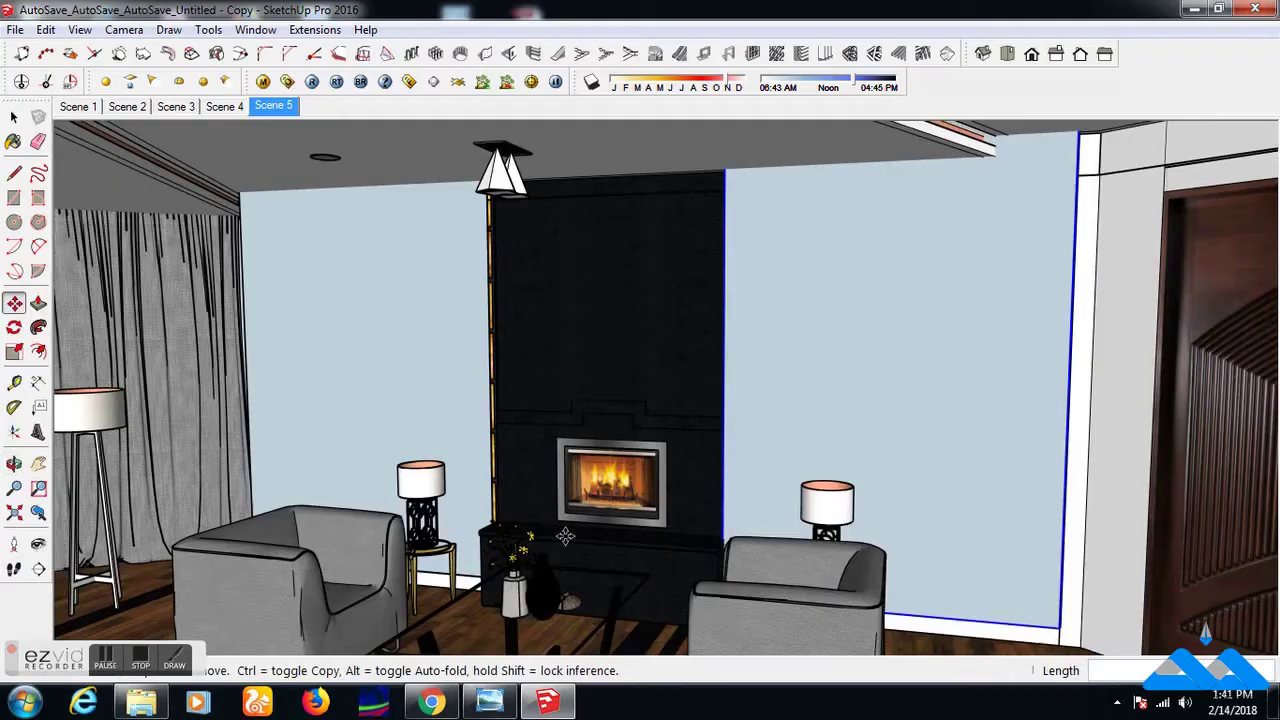
In the V-Ray Option Editor, lock the aspect ratio and set output size to 800 × 542.
{"action": "middle_click_drag", "start_coordinate": [740, 432], "coordinate": [797, 430]}
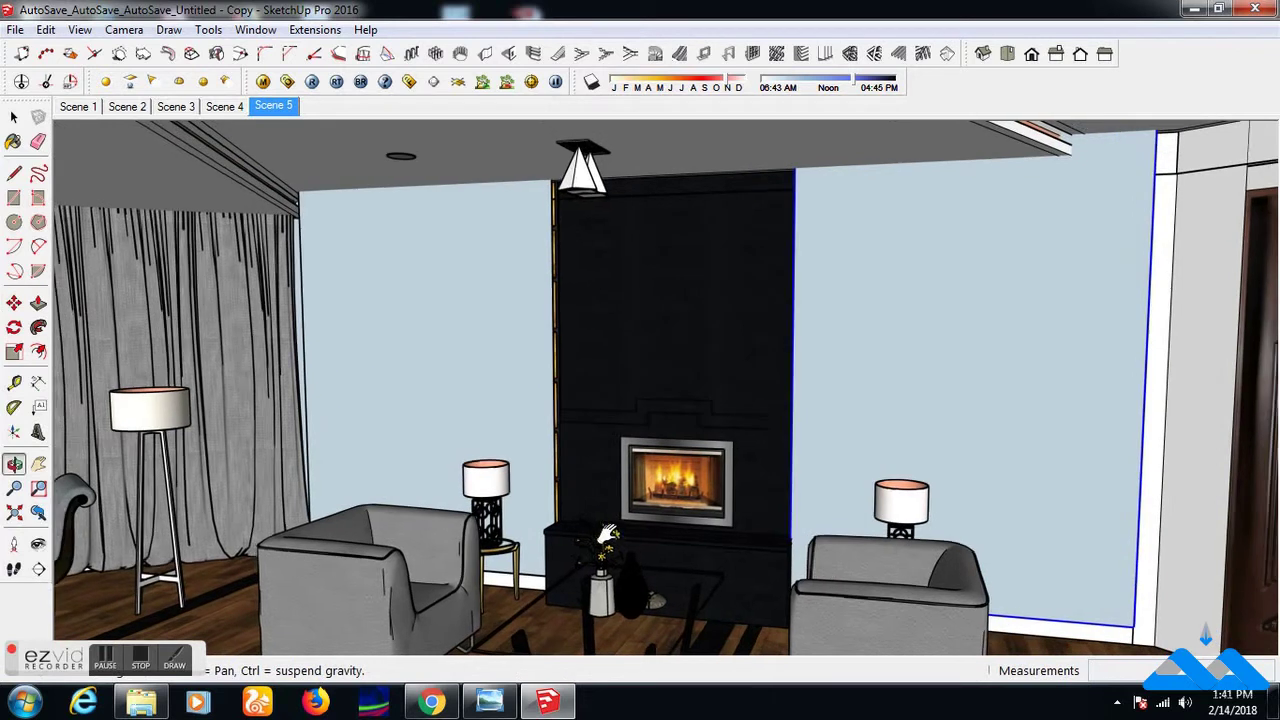
{"action": "key", "text": "space"}
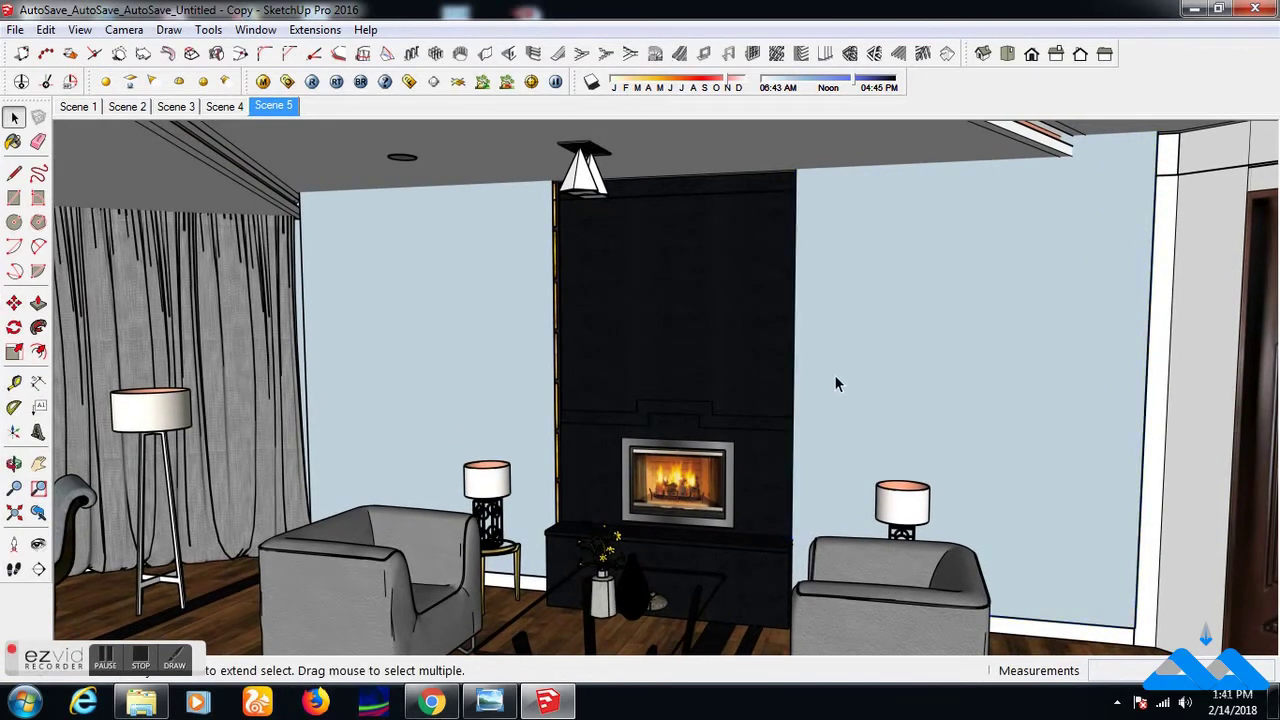
{"action": "left_click", "coordinate": [287, 81]}
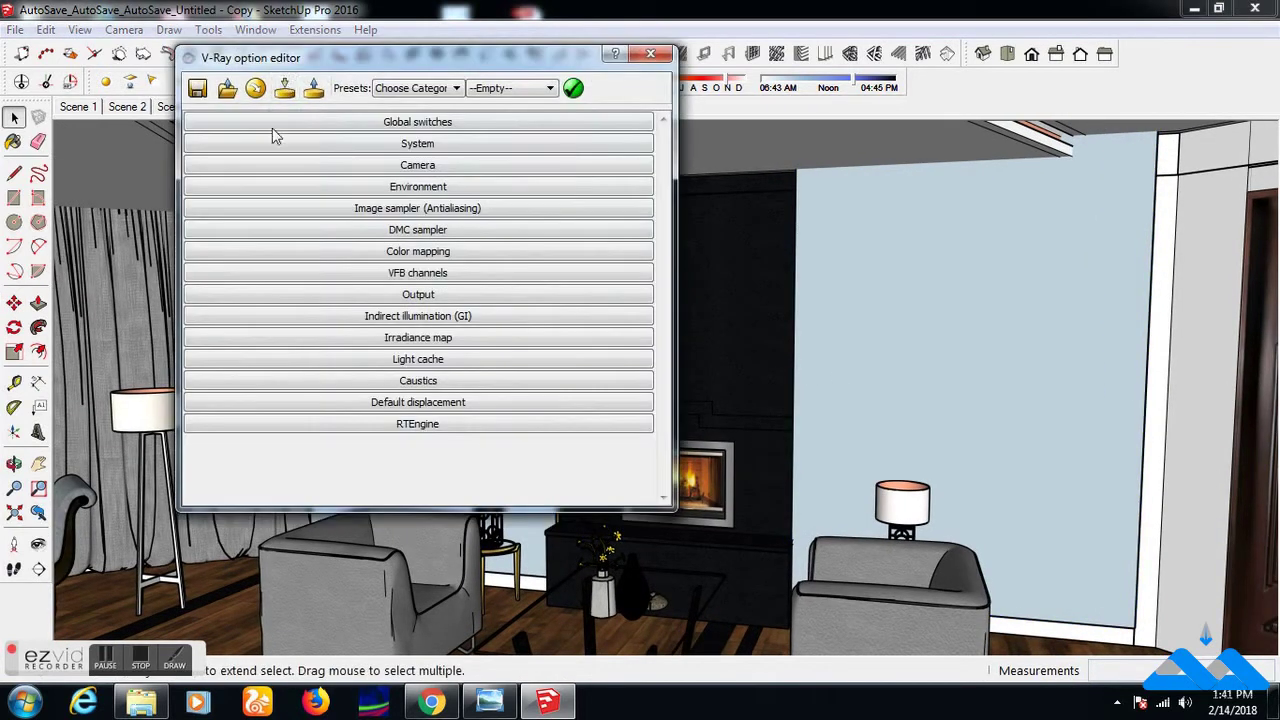
{"action": "left_click", "coordinate": [397, 295]}
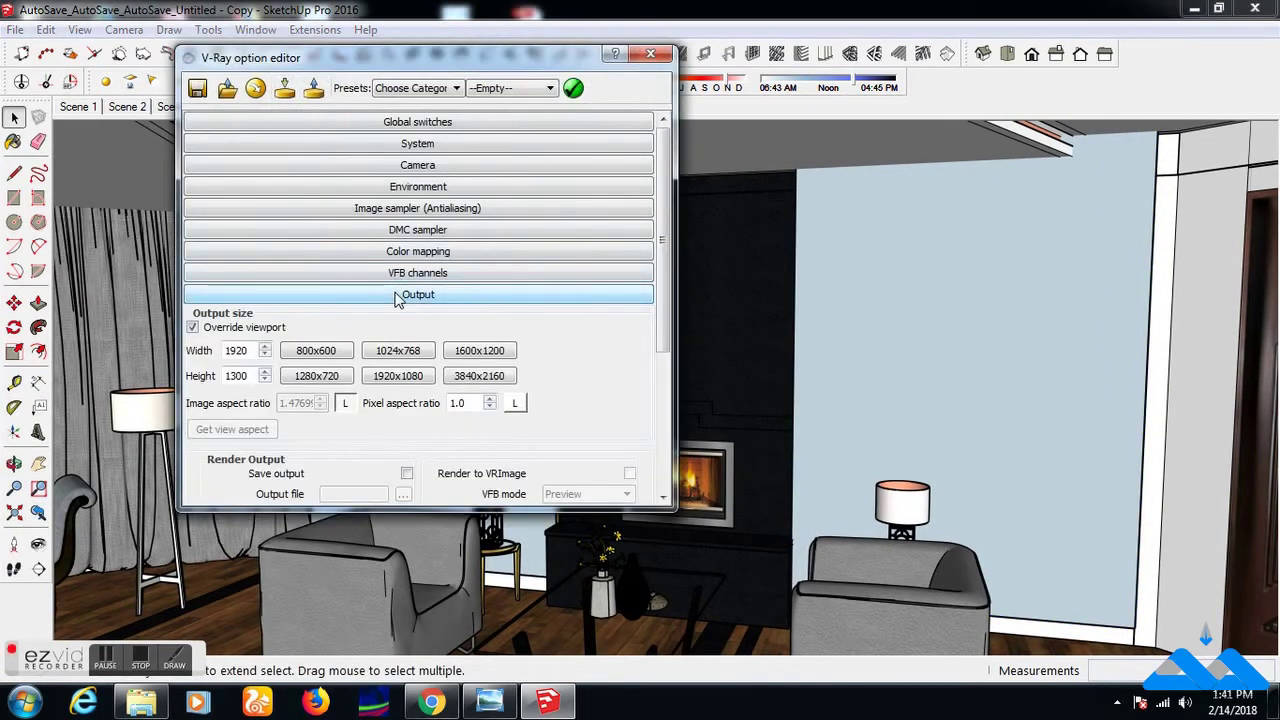
{"action": "left_click", "coordinate": [345, 403]}
{"action": "left_click", "coordinate": [316, 350]}
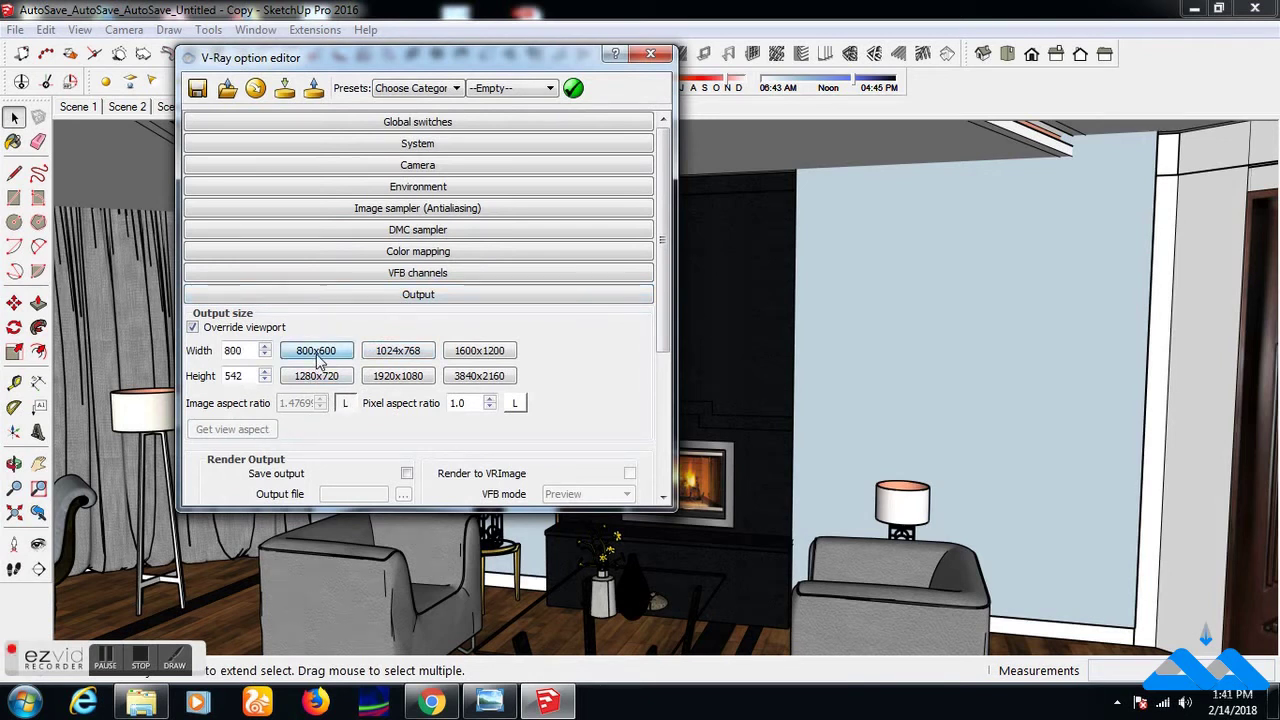
Apply the Interior 03_Medium_Quality render preset and close the V-Ray Option Editor.
{"action": "left_click", "coordinate": [510, 88]}
{"action": "left_click", "coordinate": [430, 88]}
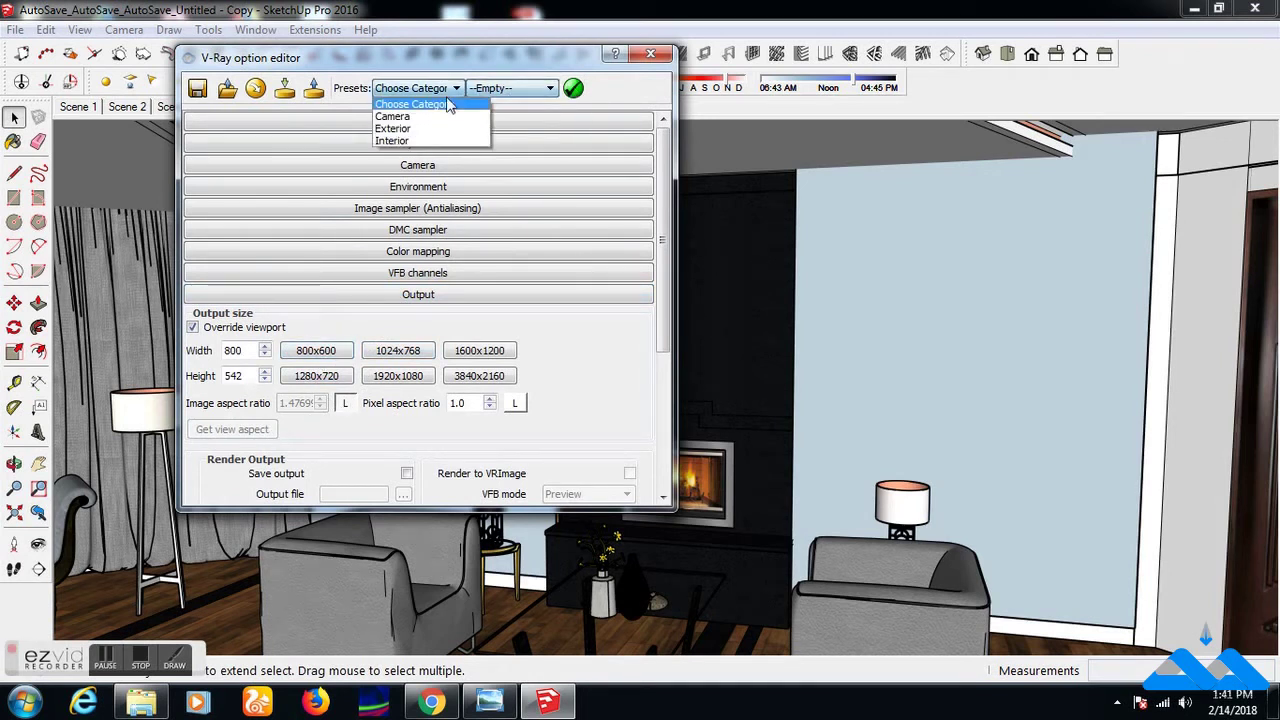
{"action": "left_click", "coordinate": [420, 141]}
{"action": "left_click", "coordinate": [530, 88]}
{"action": "left_click", "coordinate": [540, 136]}
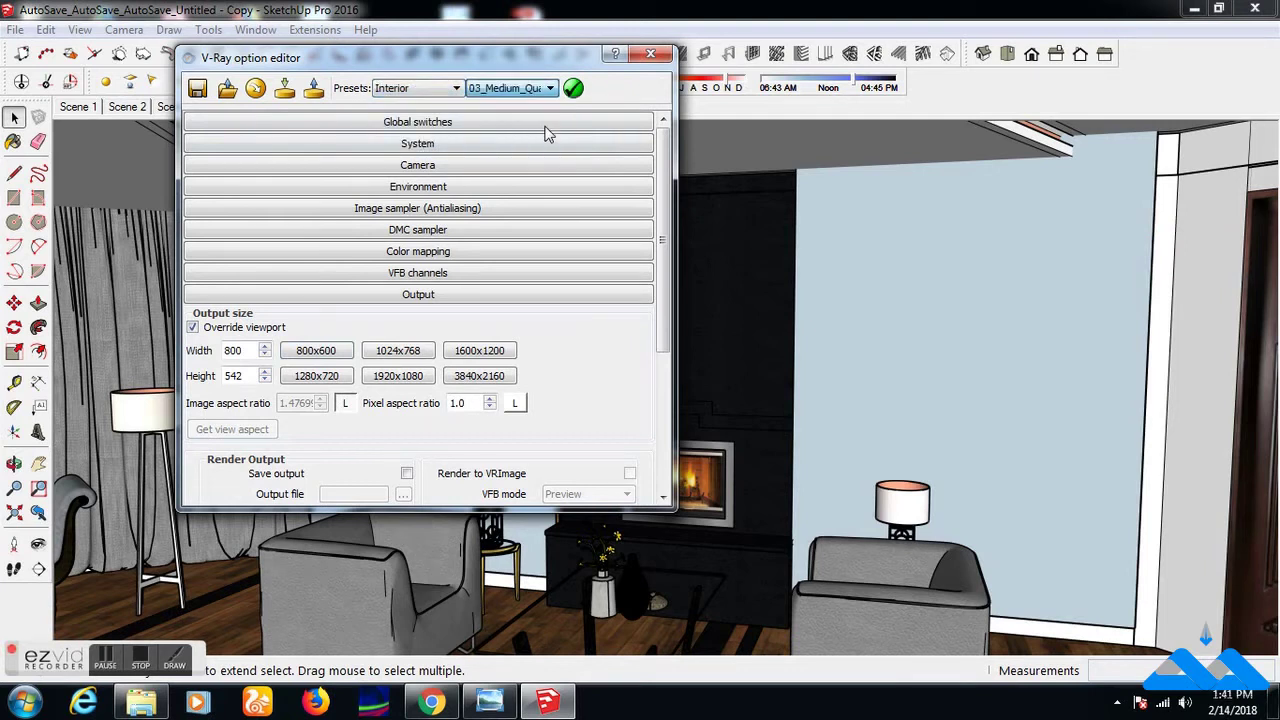
{"action": "left_click", "coordinate": [650, 53]}
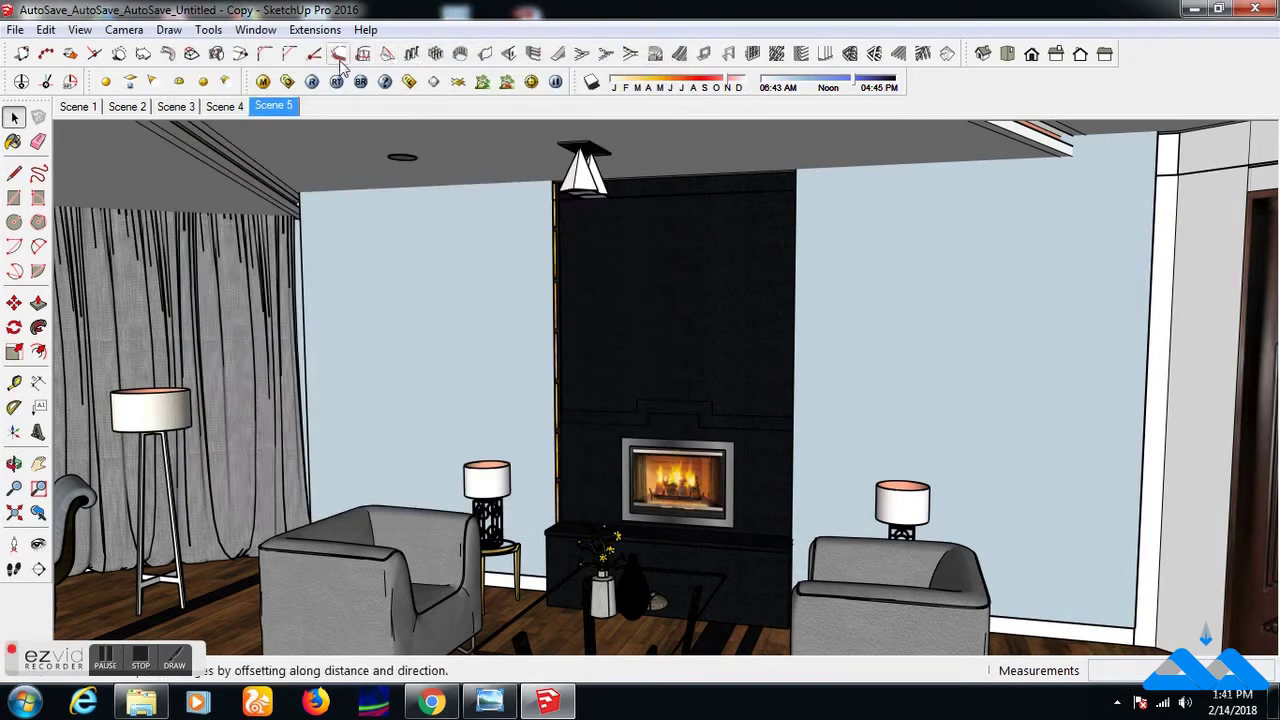
Render the living room with V-Ray at 800 × 542 until the frame buffer completes.
{"action": "left_click", "coordinate": [312, 82]}
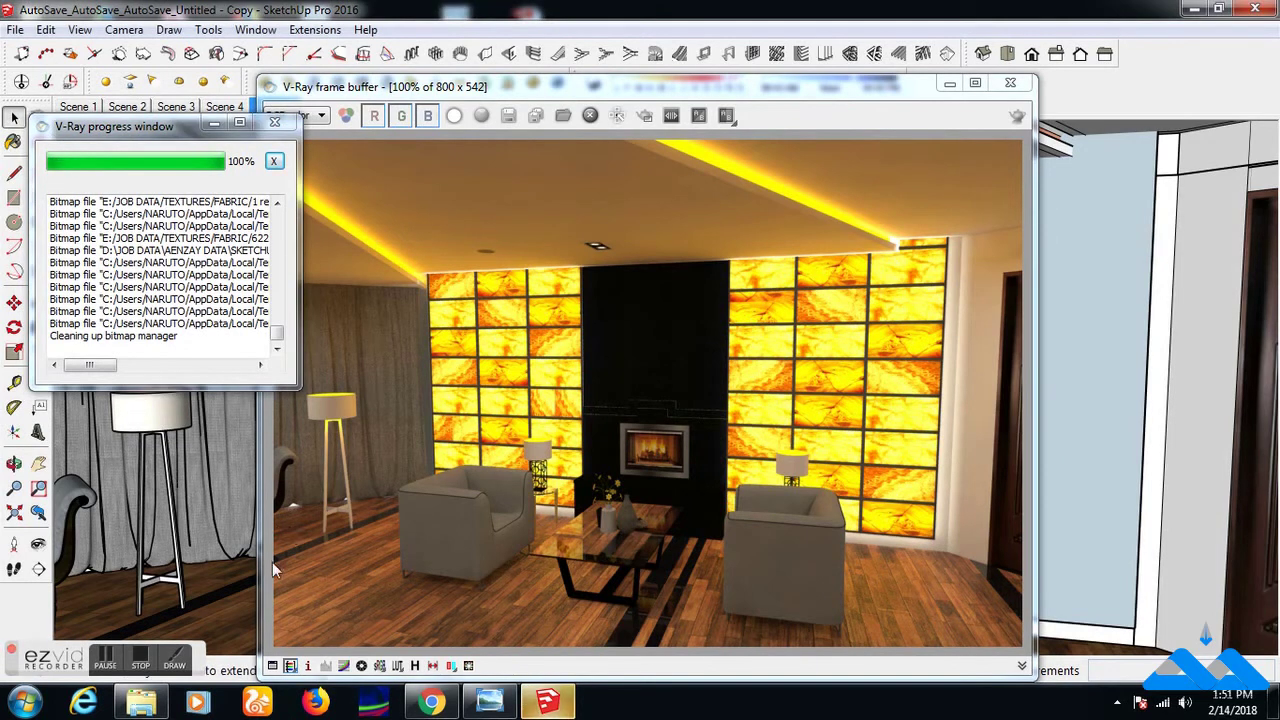
{"action": "left_click", "coordinate": [141, 658]}
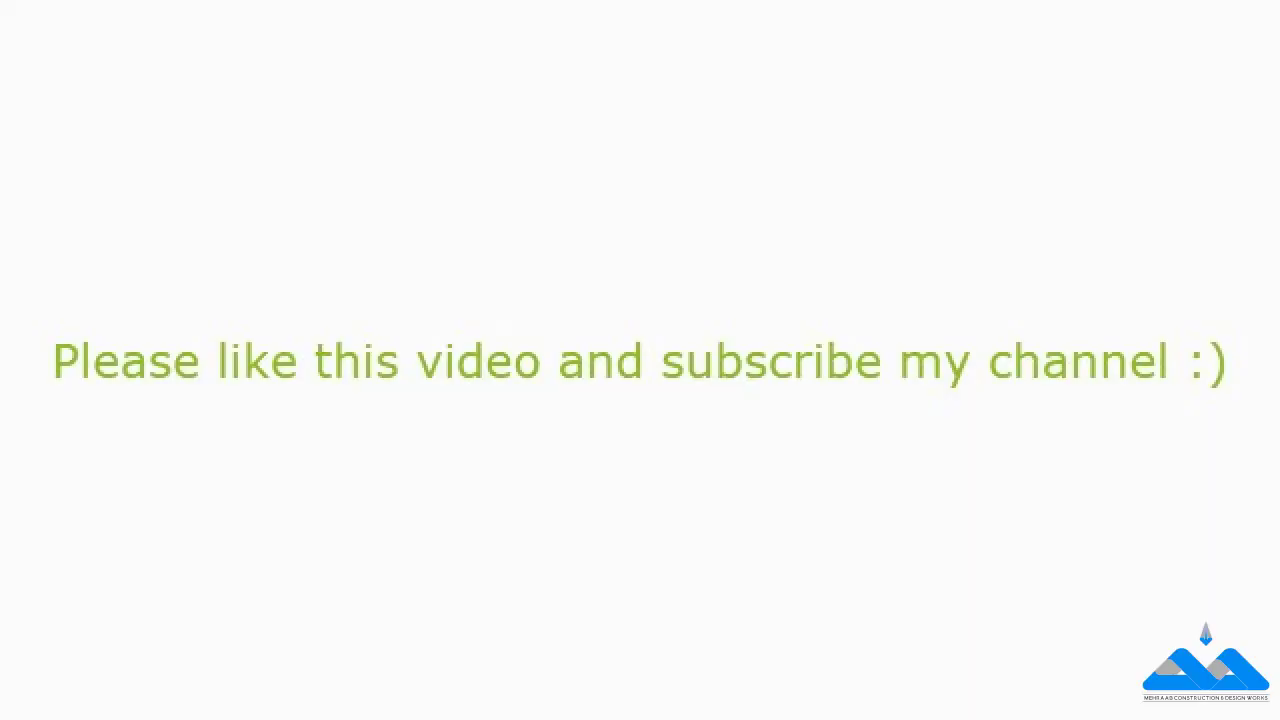